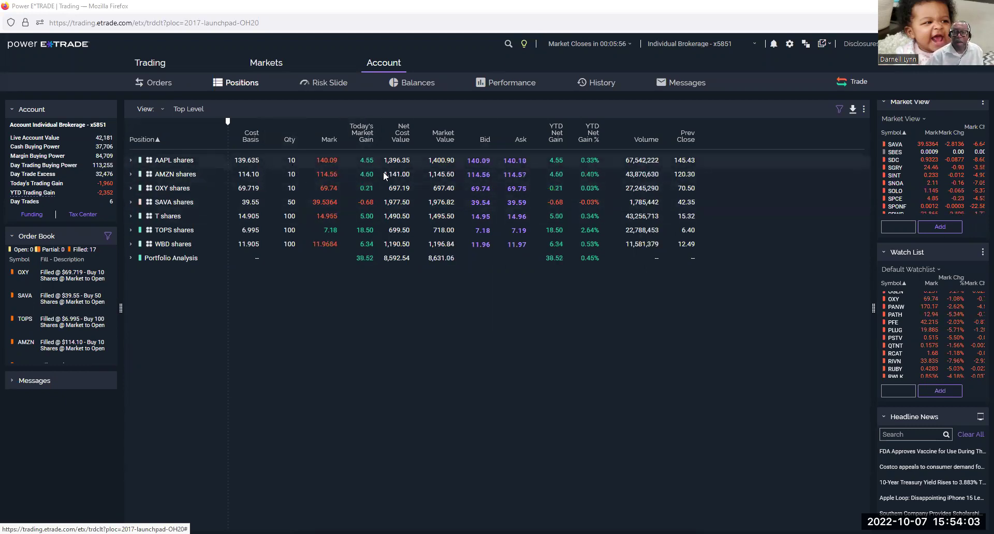
# Show and hide the action shortcuts for the AAPL and T share holdings.
pyautogui.click(249, 161)
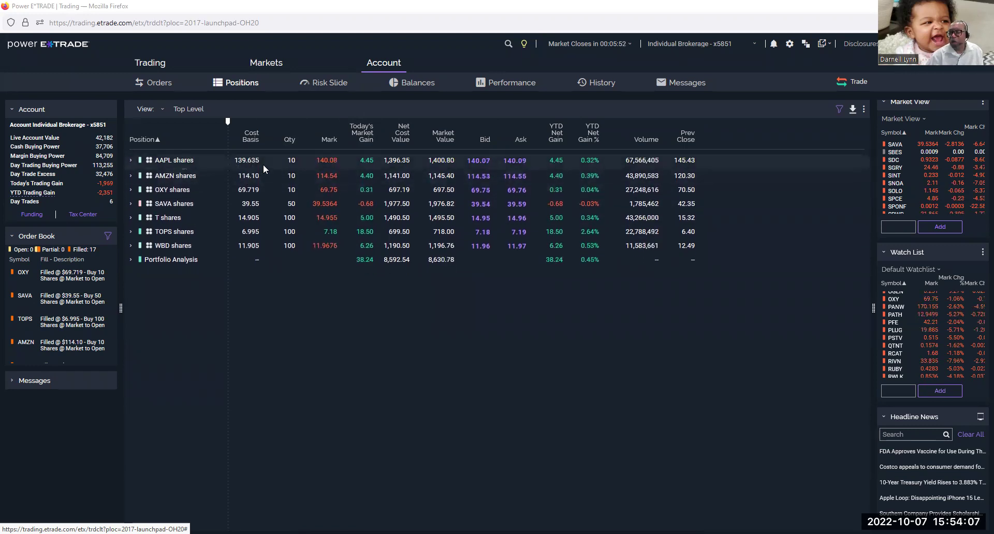
pyautogui.click(263, 164)
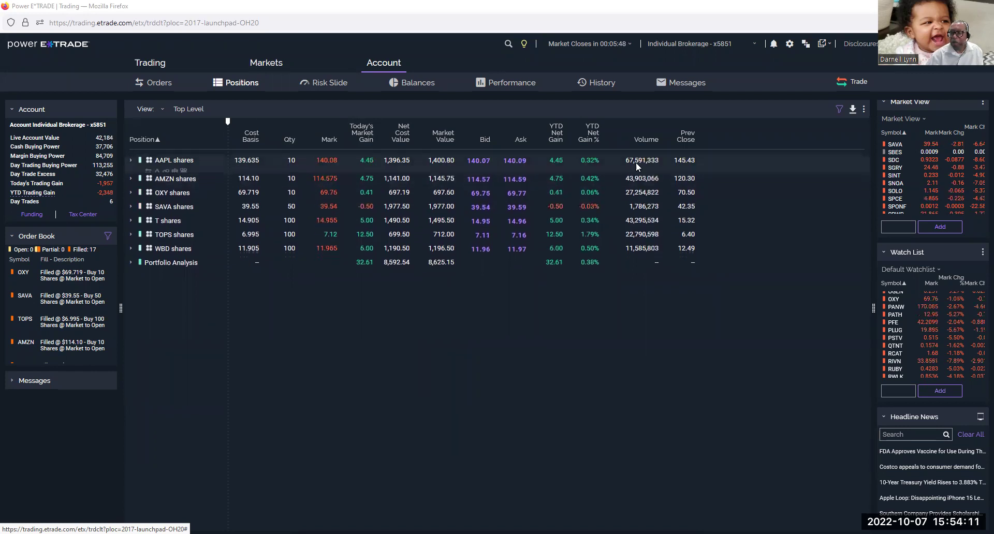
pyautogui.click(302, 169)
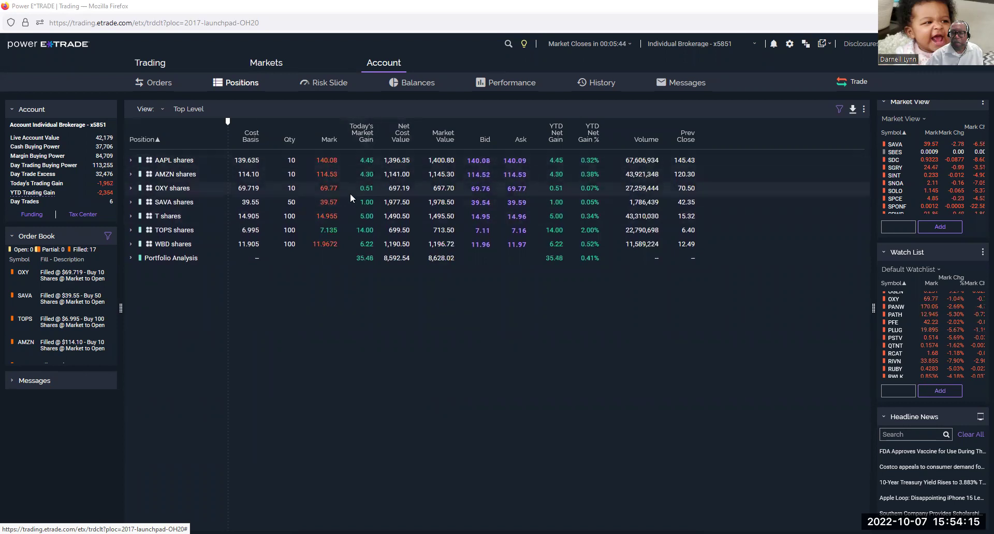
pyautogui.click(330, 219)
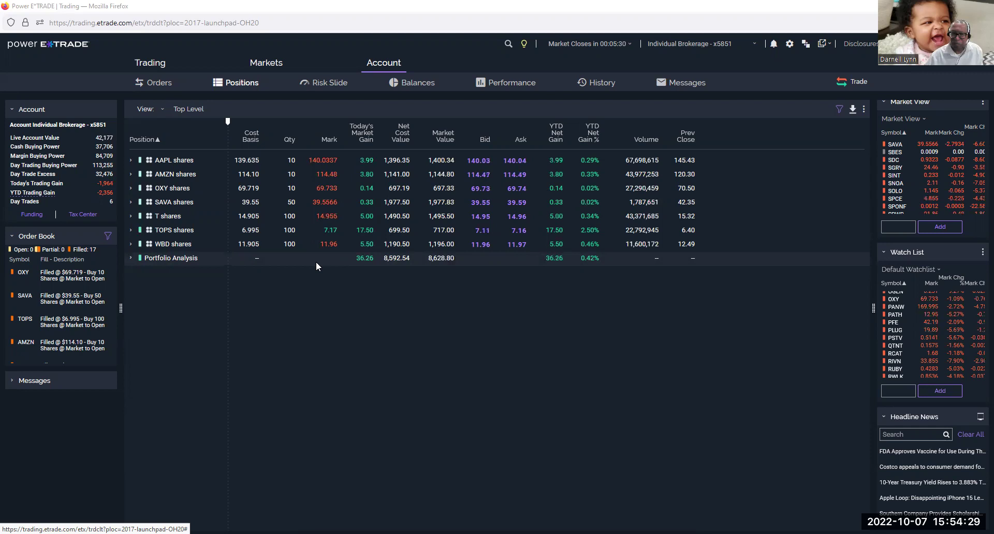
pyautogui.click(369, 161)
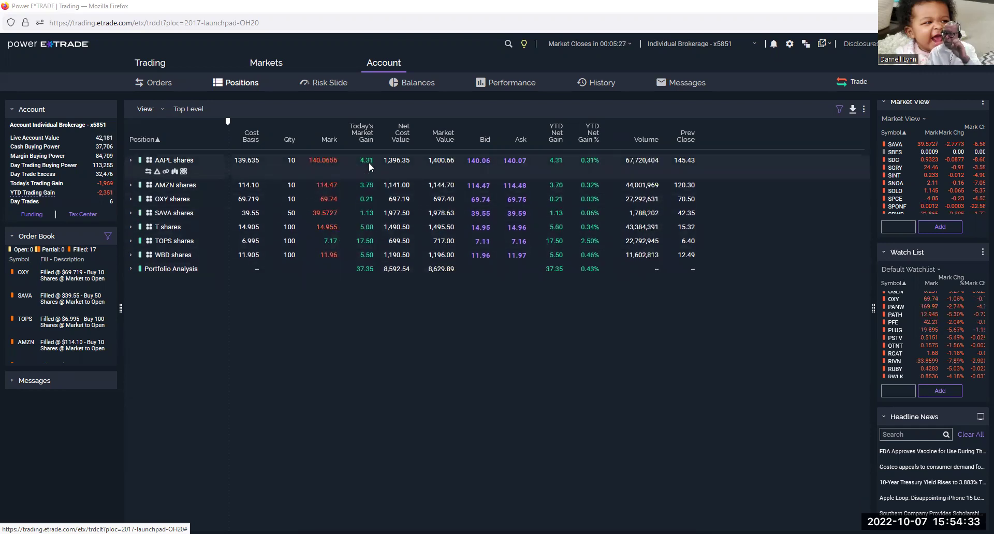
pyautogui.click(369, 177)
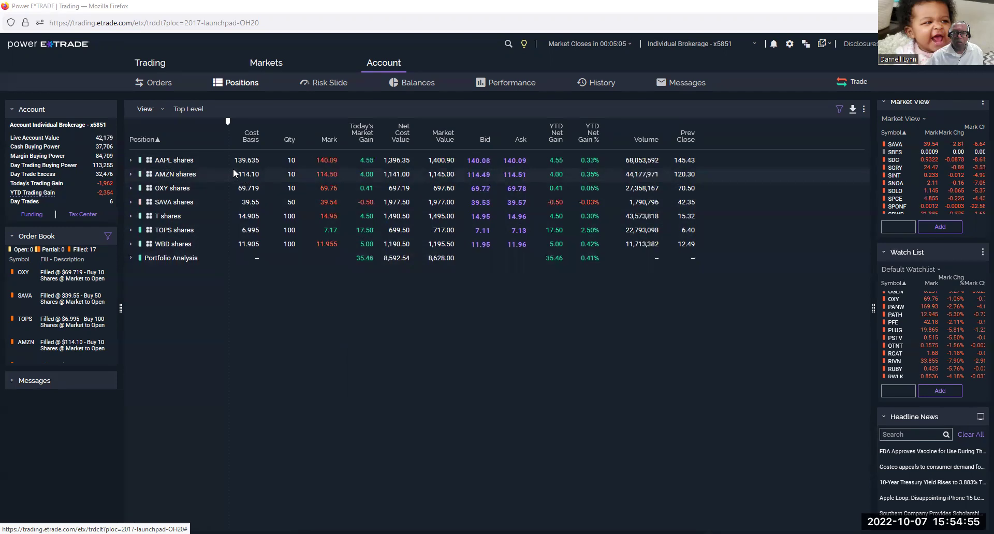
# Toggle the AAPL and OXY shortcuts, expand the T shares row, and list the accounts.
pyautogui.click(190, 163)
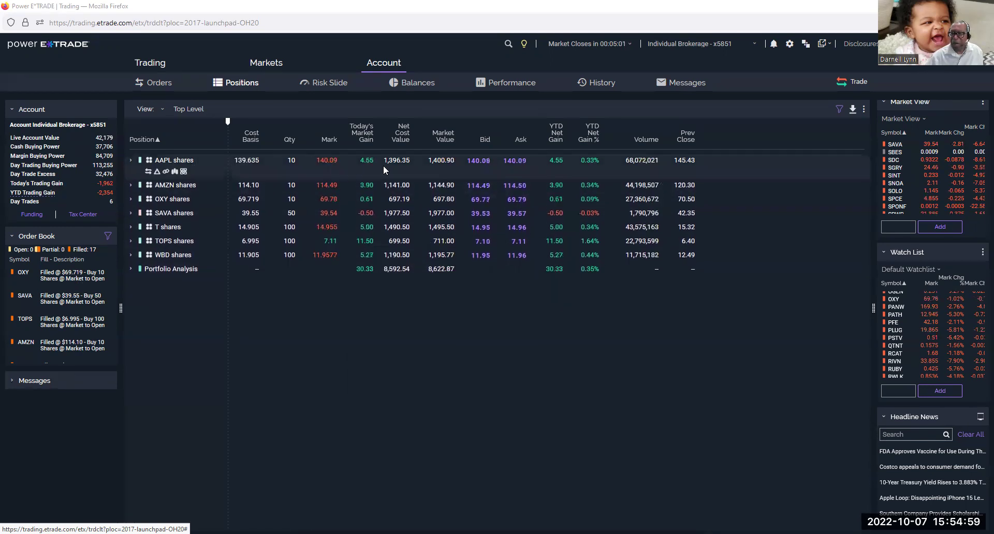
pyautogui.click(311, 163)
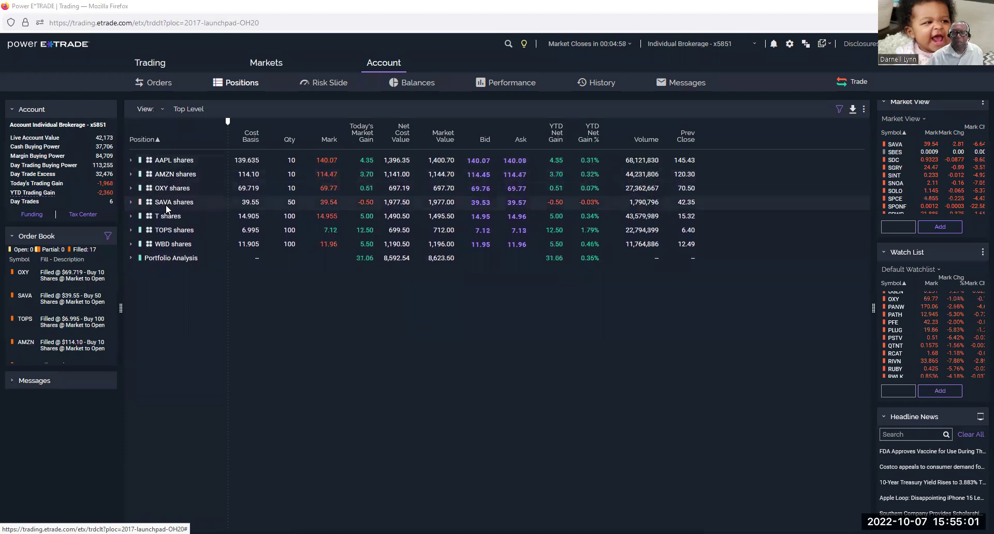
pyautogui.click(165, 191)
pyautogui.click(334, 192)
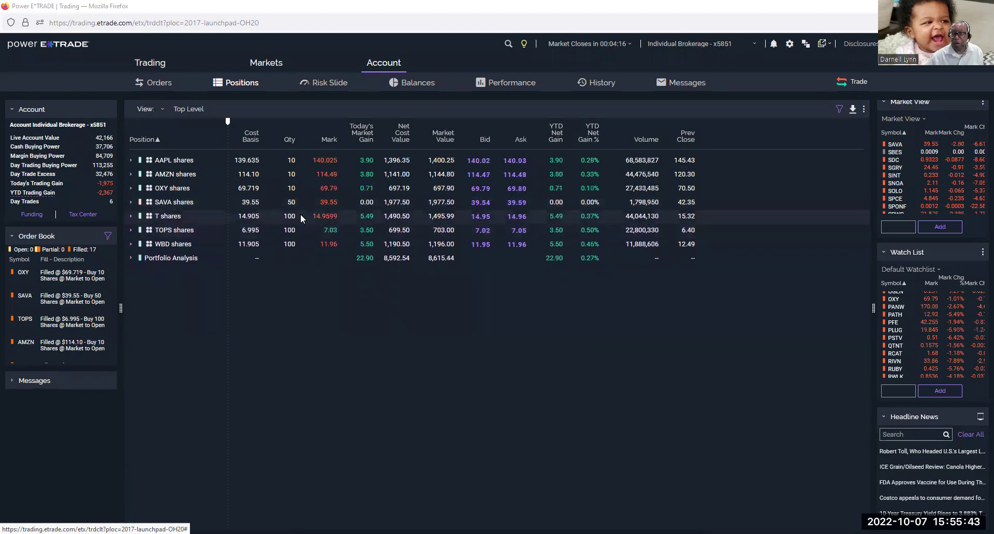
pyautogui.click(314, 216)
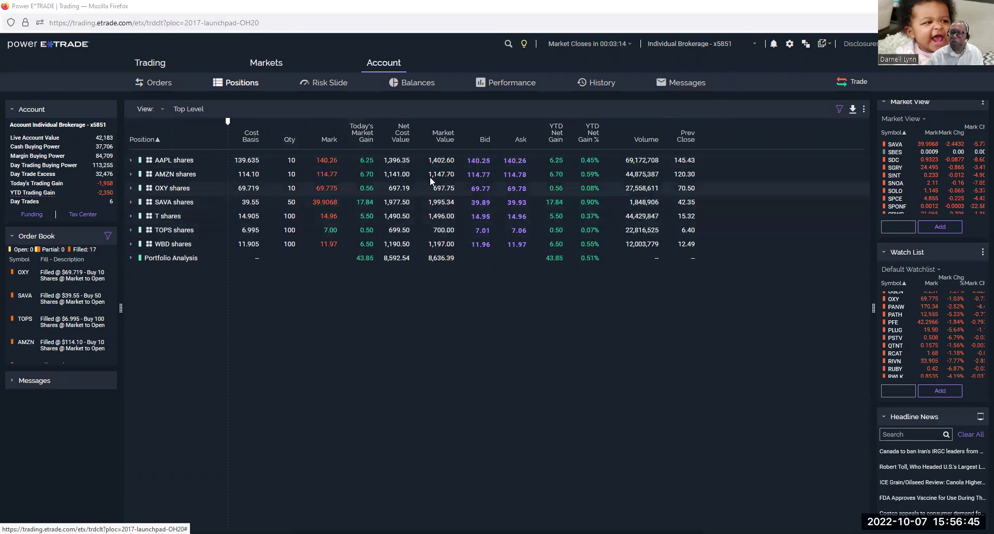
pyautogui.click(752, 45)
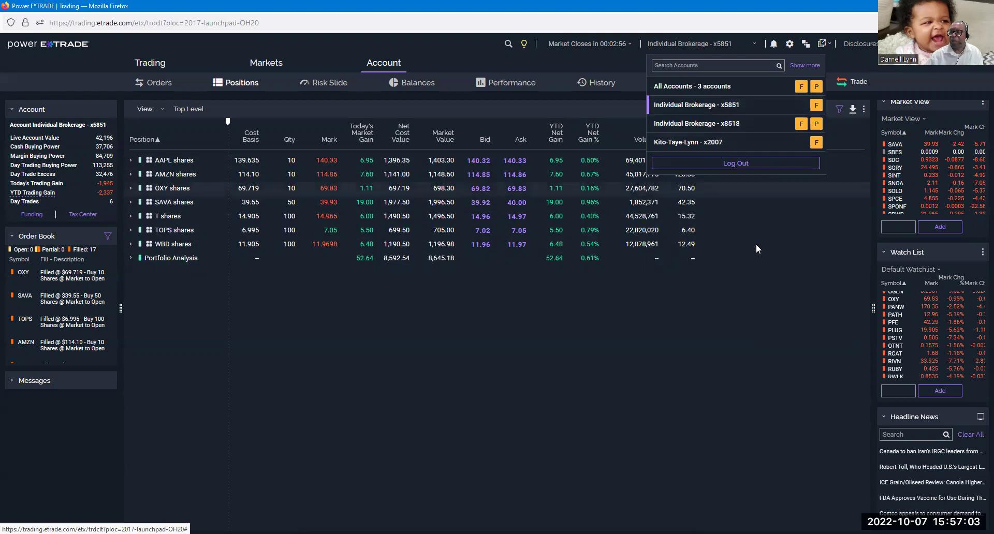
# Reopen the account list, pick the second Individual Brokerage account, and expand the PSTV row.
pyautogui.click(796, 70)
pyautogui.click(699, 44)
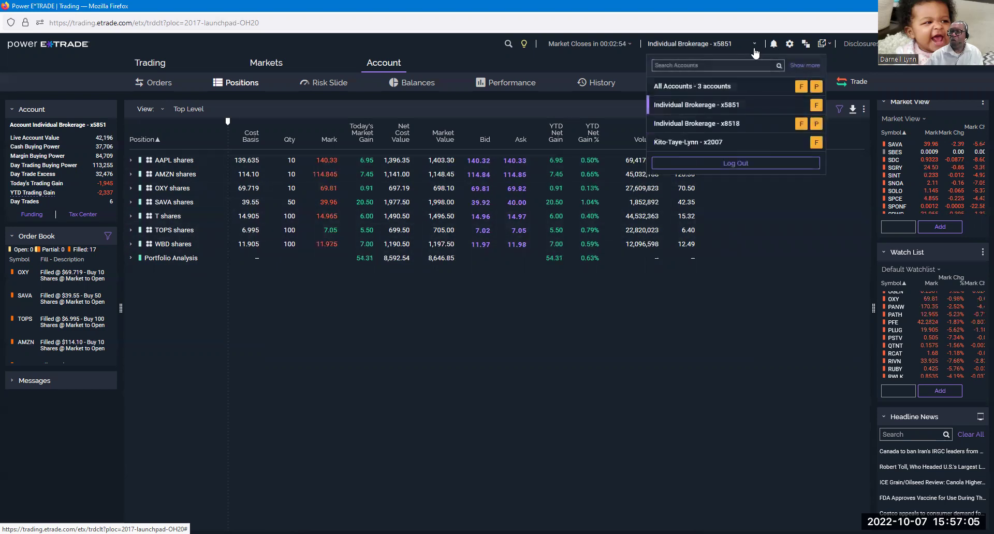
pyautogui.click(736, 124)
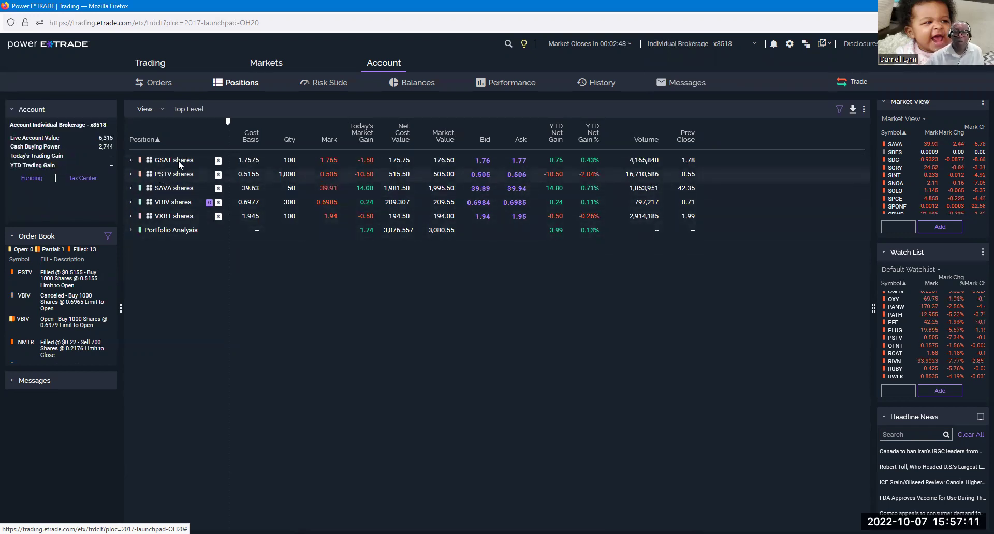
pyautogui.moveTo(296, 190)
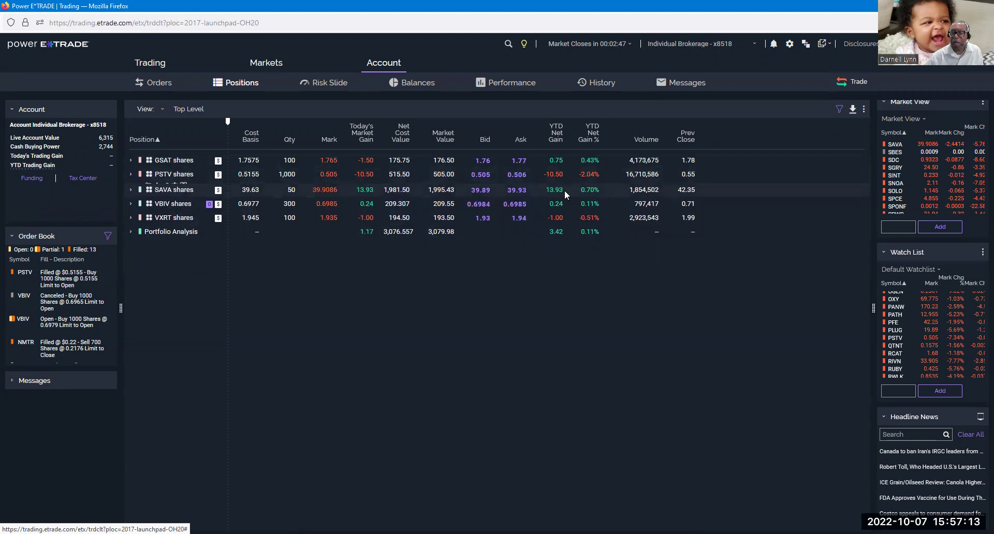
pyautogui.click(308, 176)
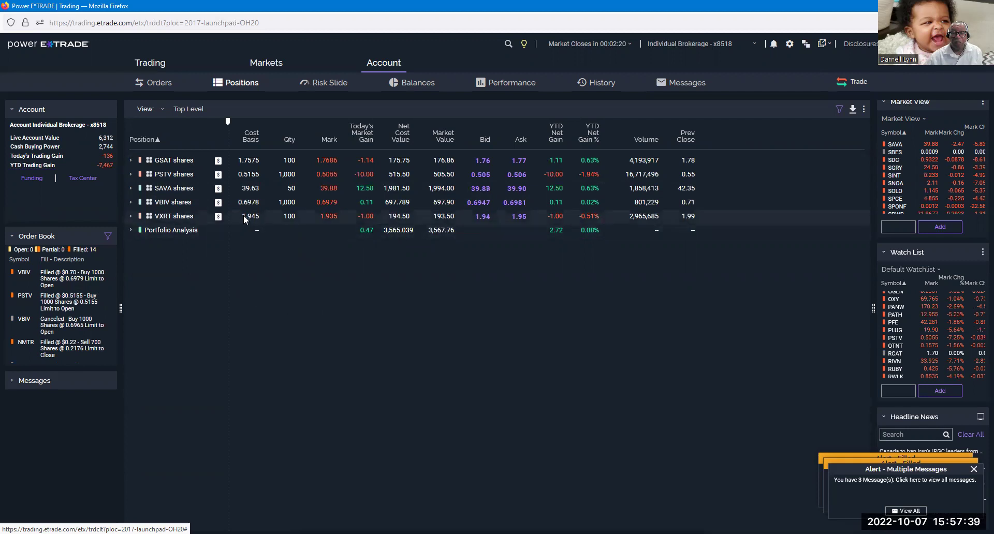
# View SAVA's quote details from its Mark cell, then close the popup.
pyautogui.click(335, 188)
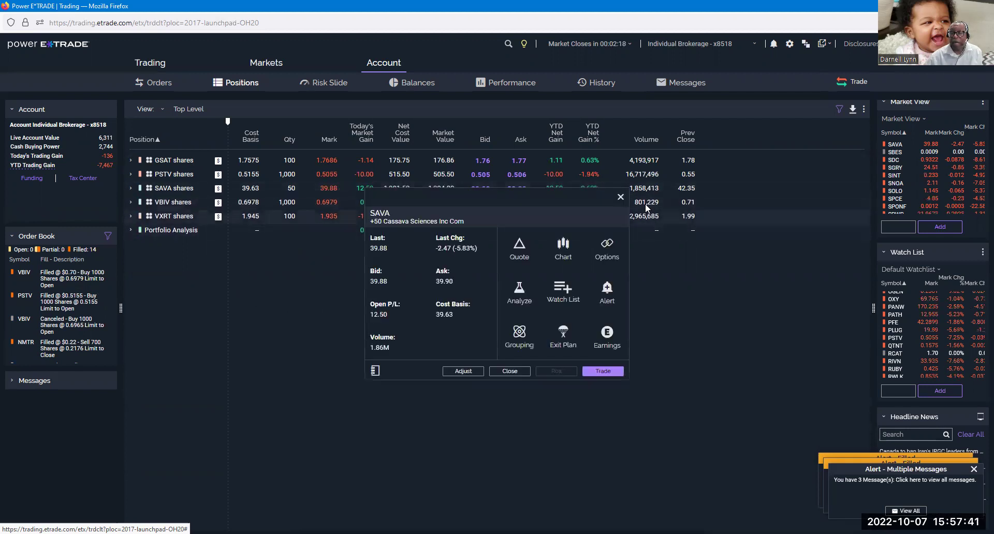
pyautogui.click(621, 200)
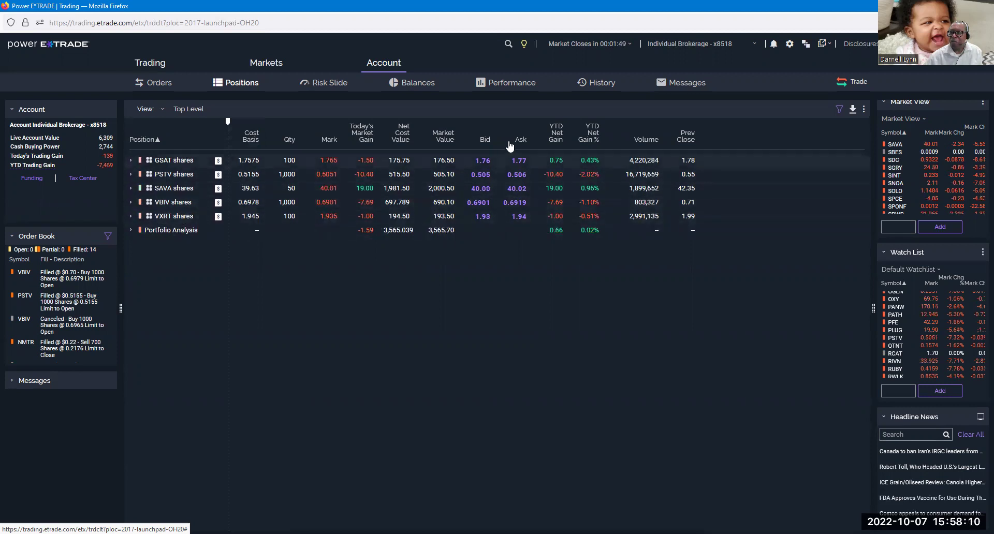
# Choose the third account in the account list to show the CMGR, ECEZ and QTNT positions.
pyautogui.click(754, 46)
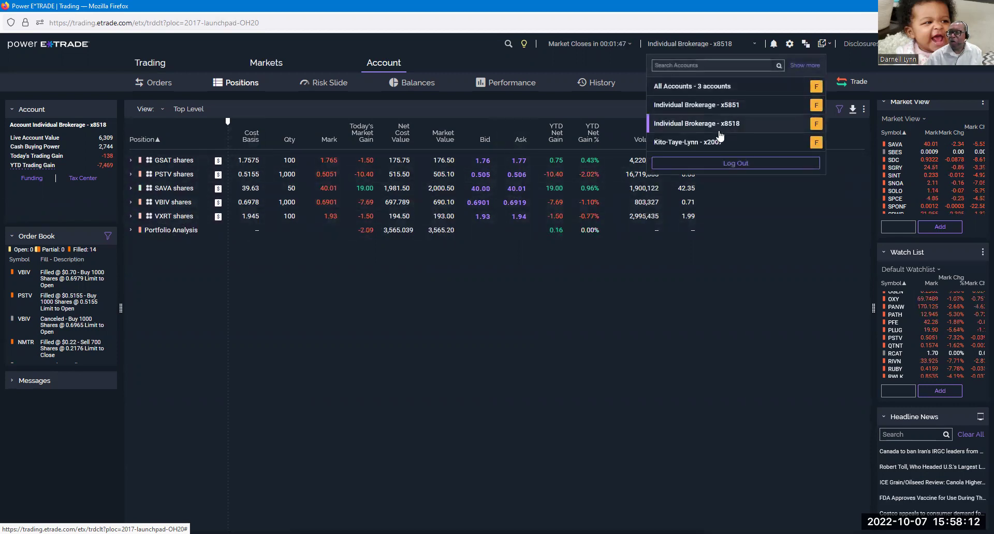
pyautogui.click(688, 142)
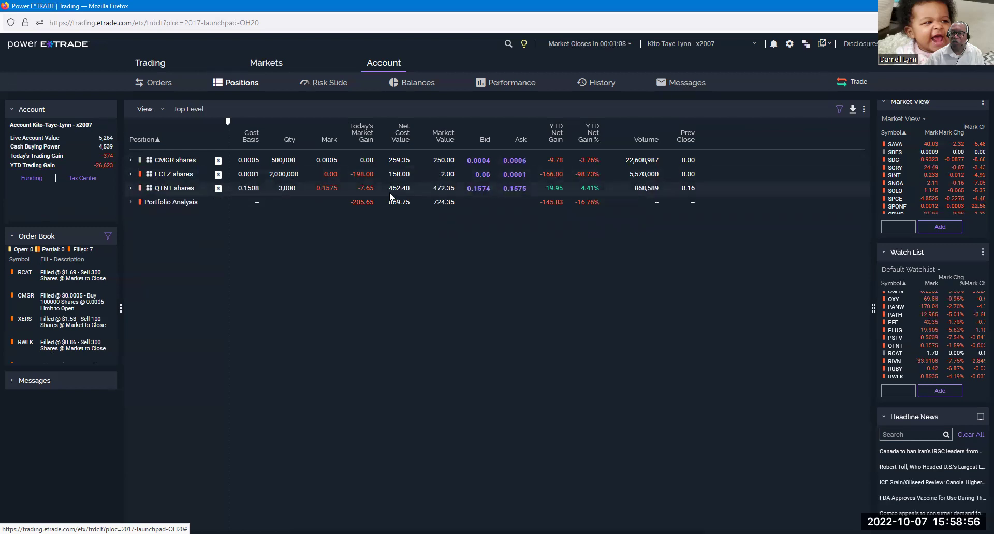
pyautogui.click(584, 191)
pyautogui.click(543, 190)
pyautogui.moveTo(173, 175)
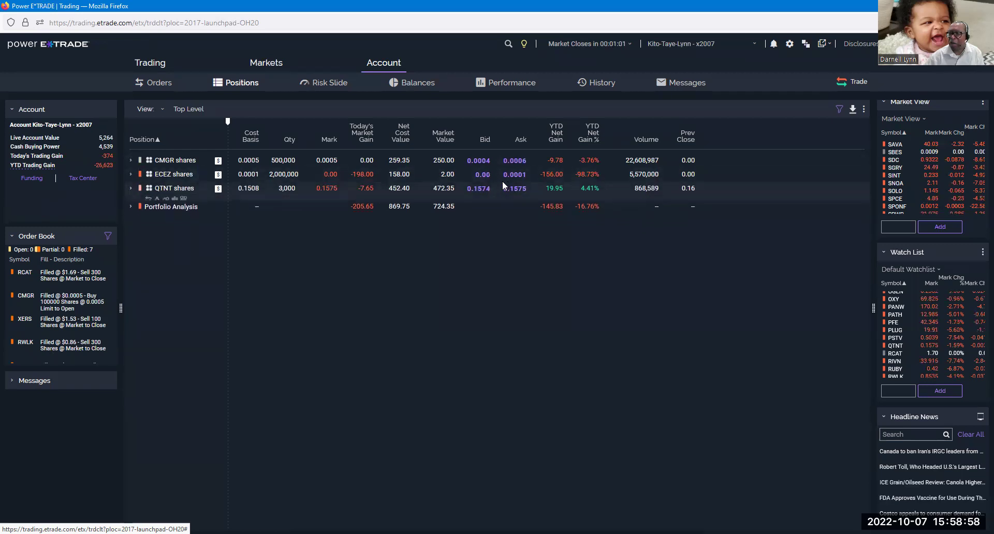
pyautogui.click(321, 176)
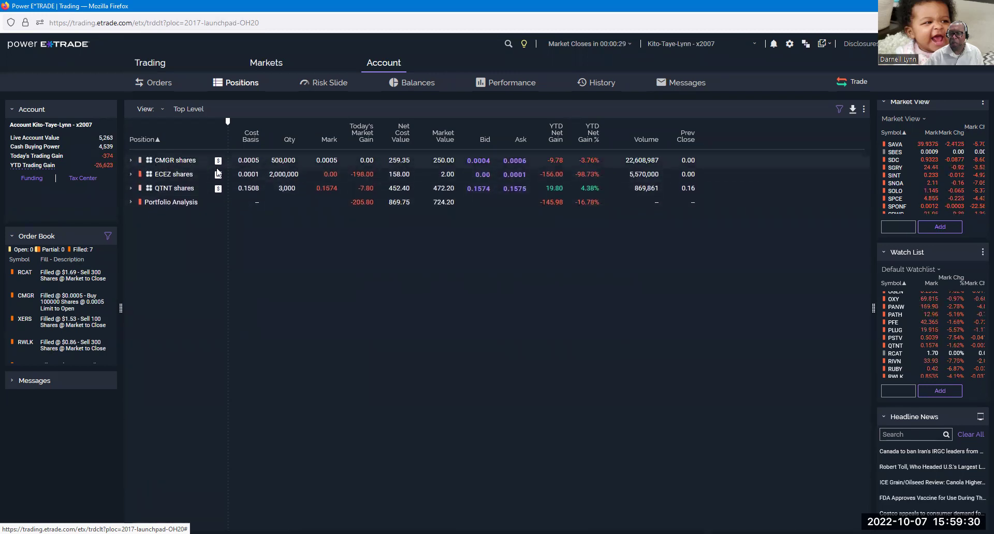
pyautogui.click(408, 174)
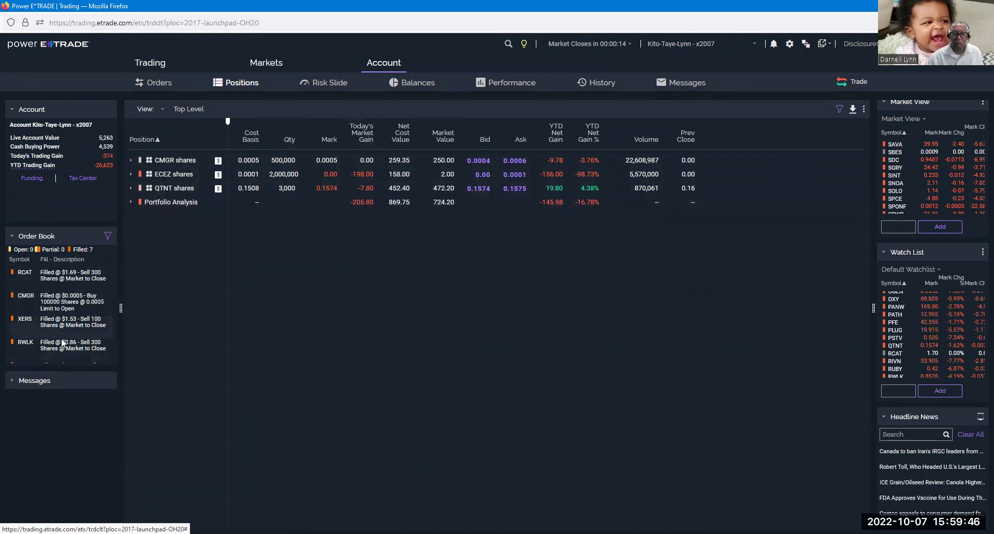
pyautogui.scroll(-3, 61, 343)
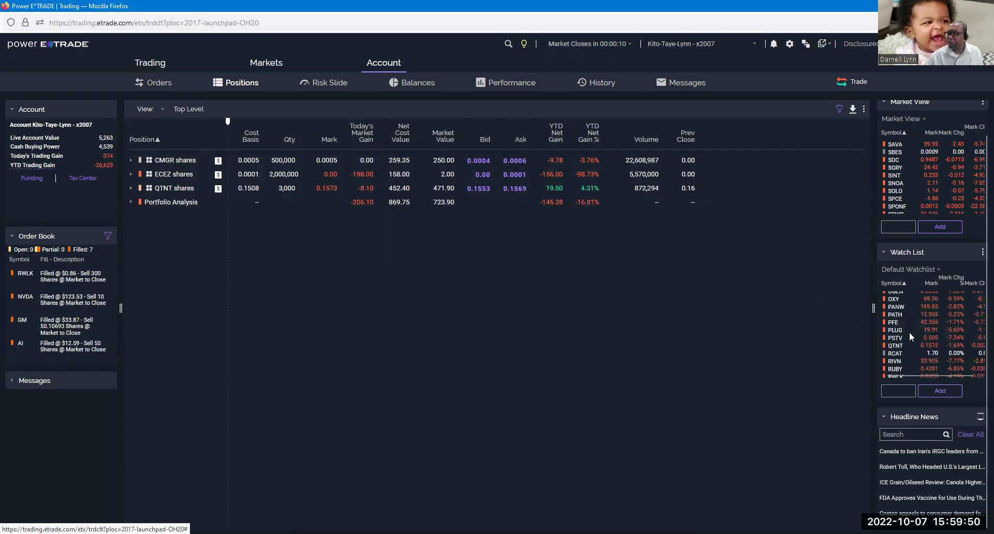
pyautogui.scroll(-3, 914, 334)
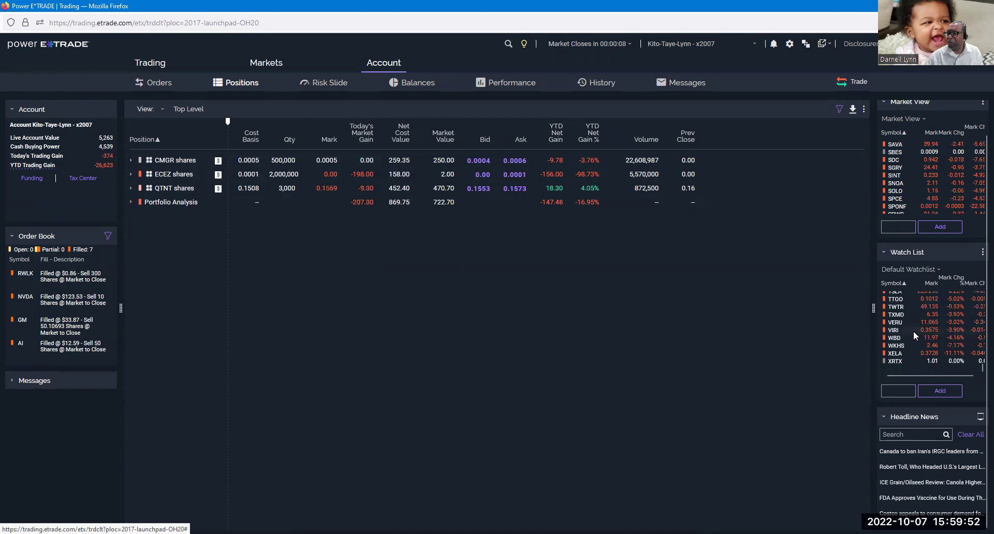
pyautogui.scroll(10, 913, 326)
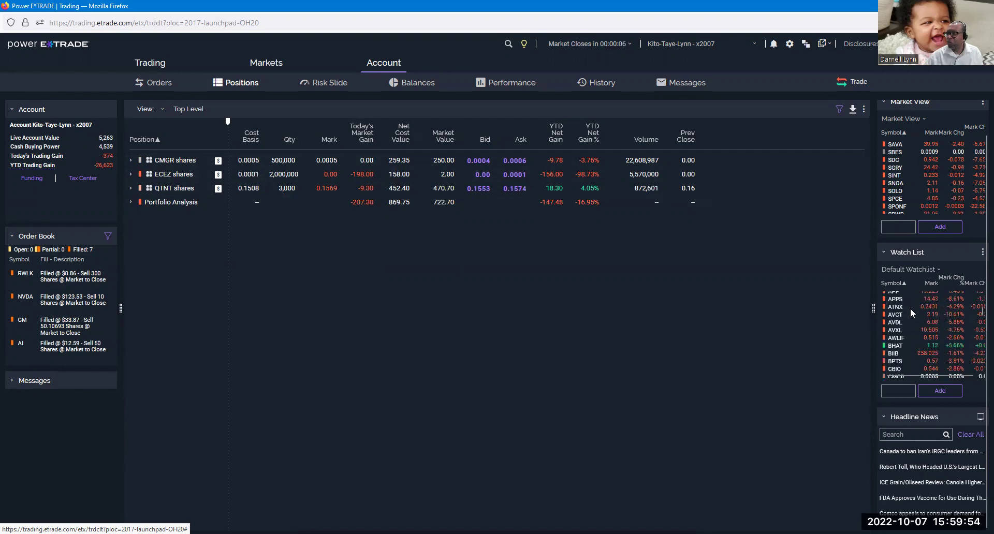
pyautogui.scroll(4, 910, 308)
pyautogui.scroll(2, 911, 326)
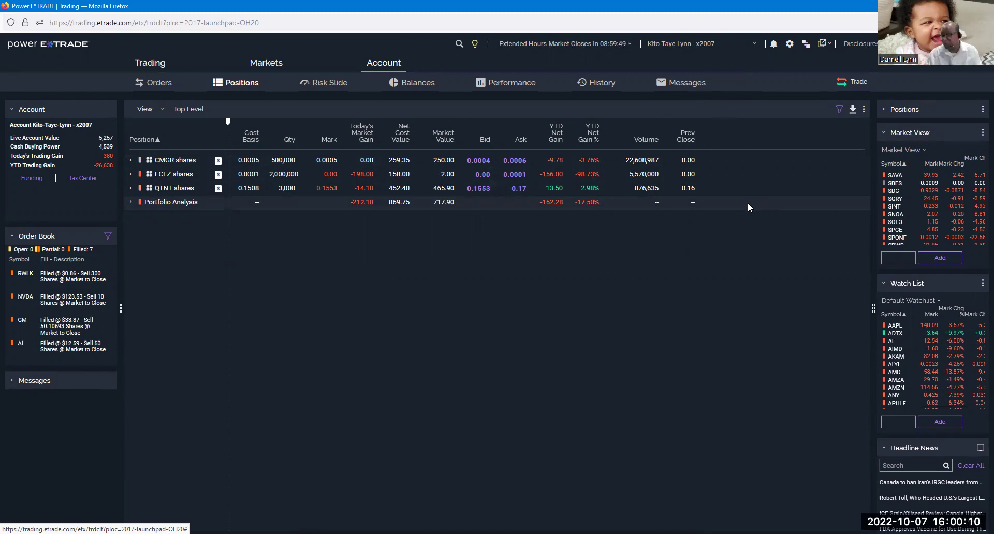
# Expand the QTNT row's actions, then select 'All Accounts - 3 accounts' in the account selector.
pyautogui.click(793, 186)
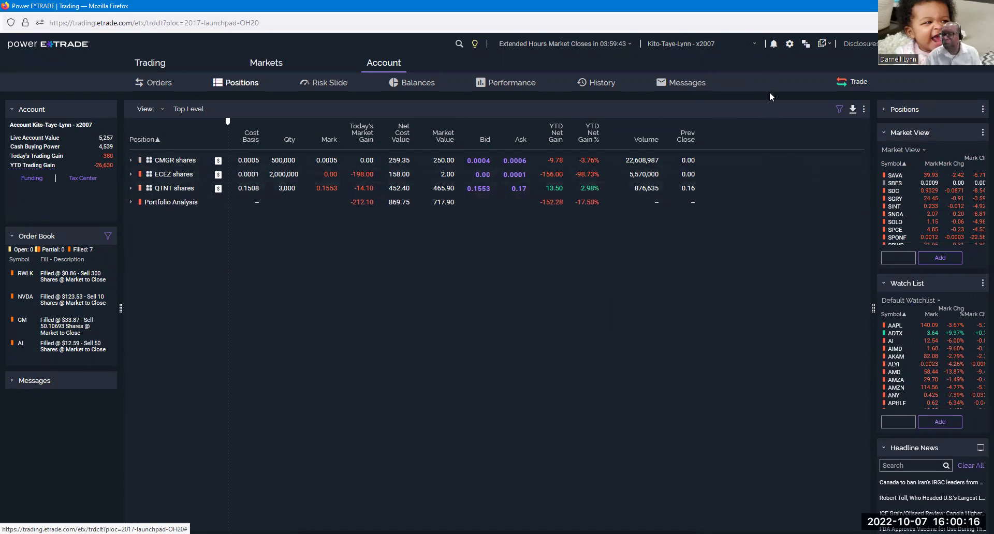
pyautogui.click(749, 46)
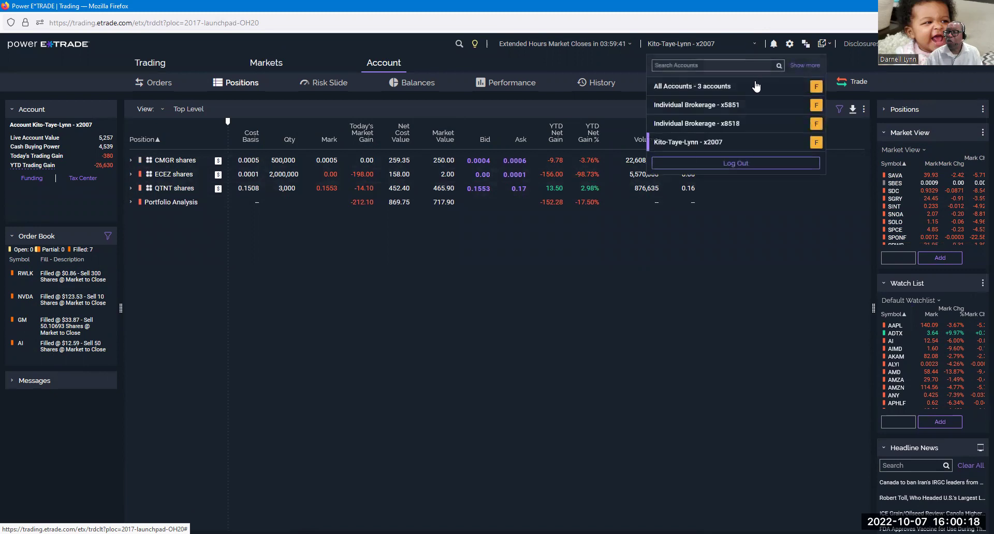
pyautogui.click(684, 87)
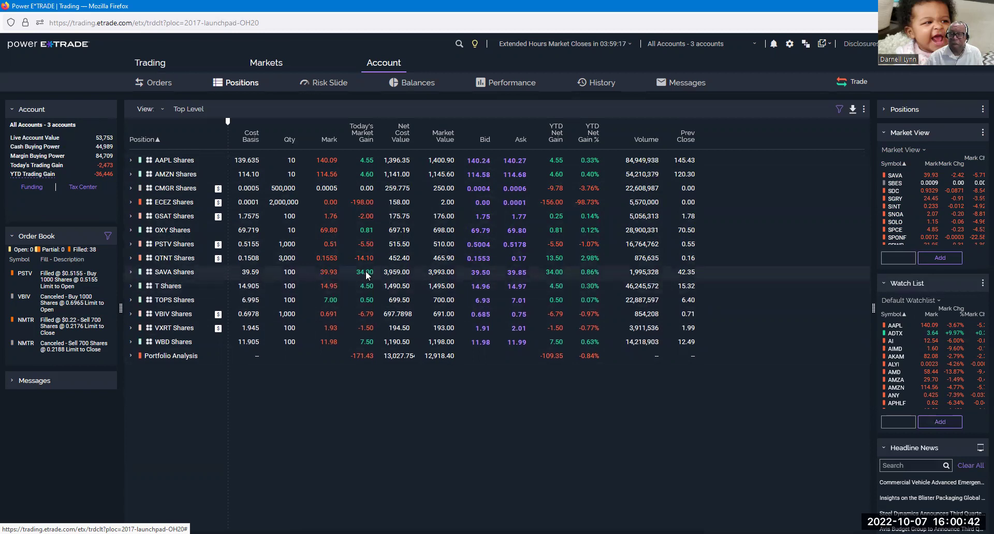
pyautogui.click(563, 272)
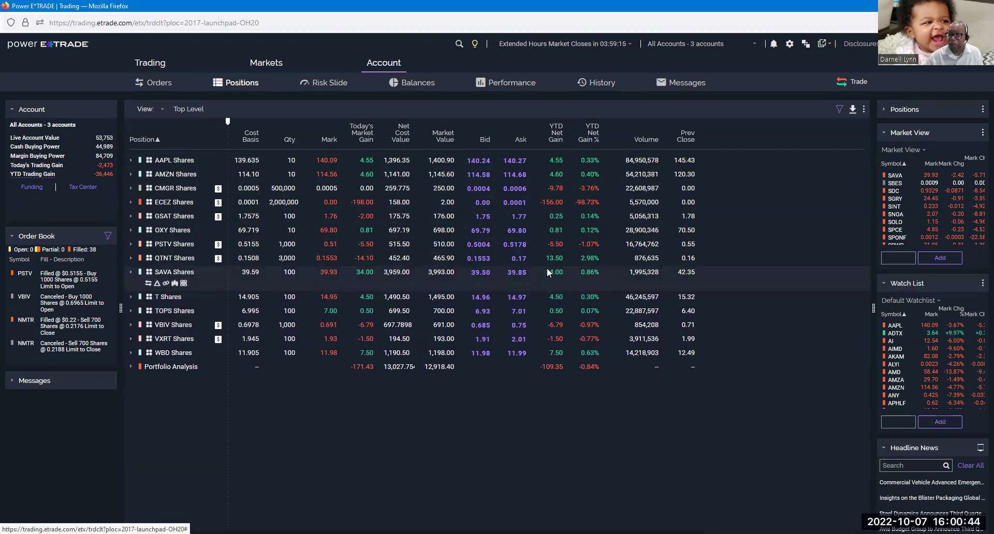
pyautogui.click(299, 275)
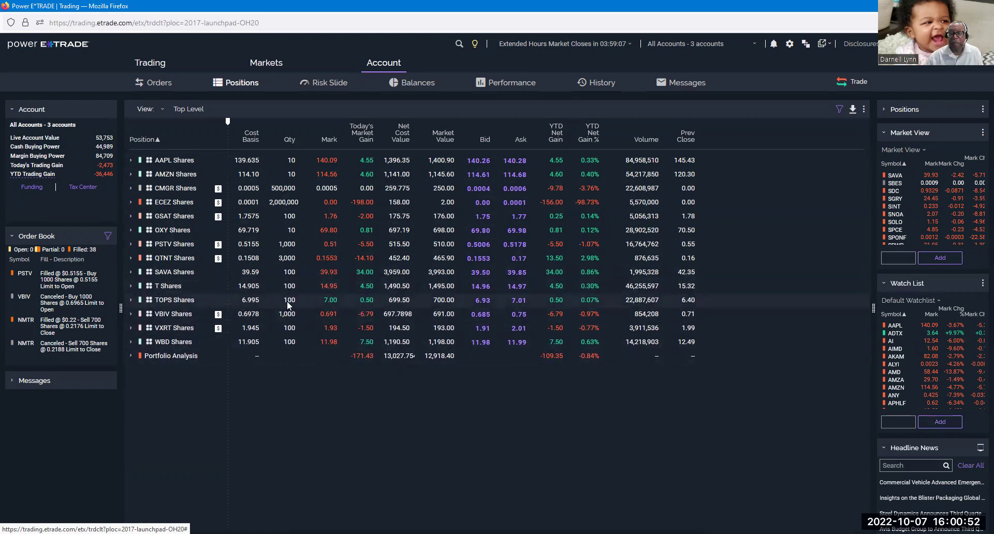
pyautogui.click(522, 303)
pyautogui.click(362, 309)
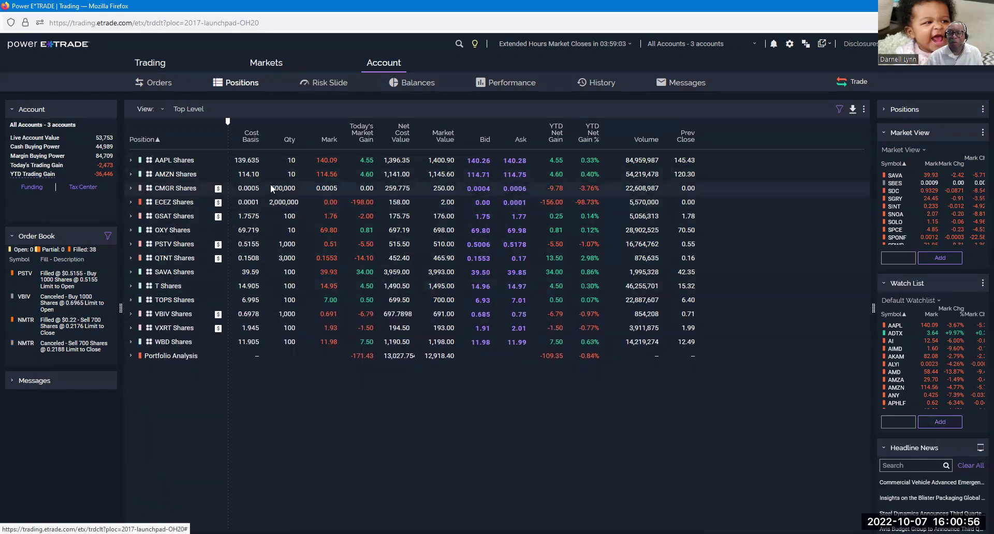
pyautogui.click(363, 188)
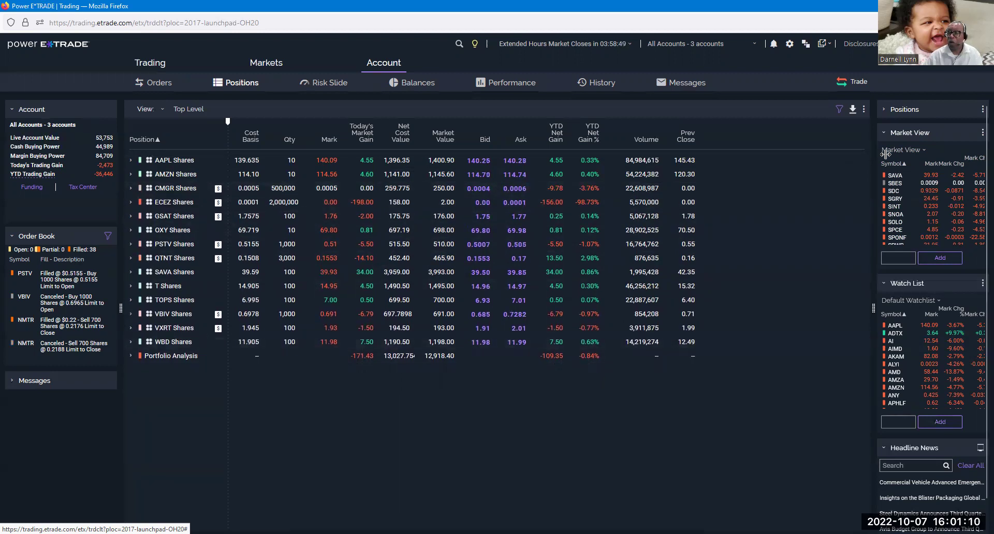
pyautogui.click(754, 45)
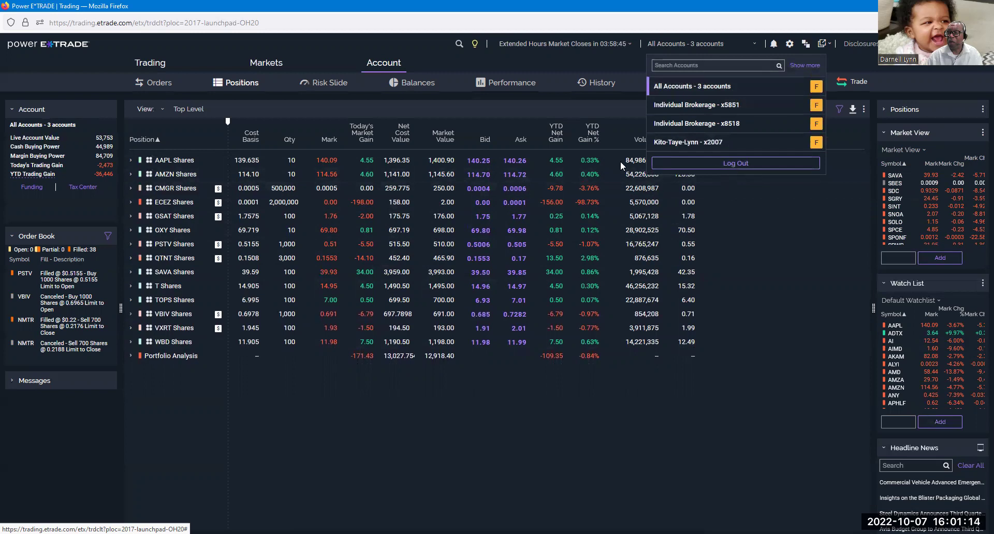
pyautogui.click(740, 248)
pyautogui.tripleClick(741, 247)
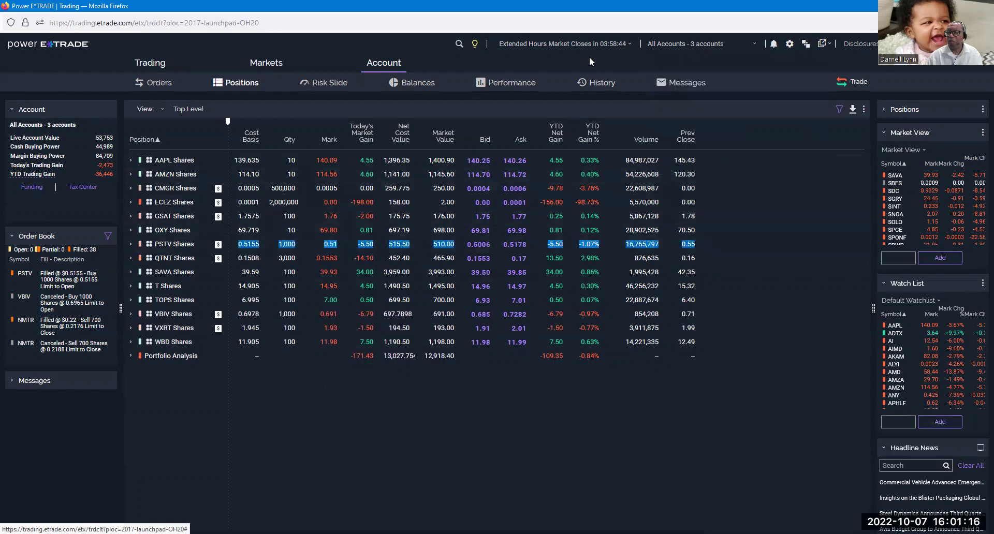